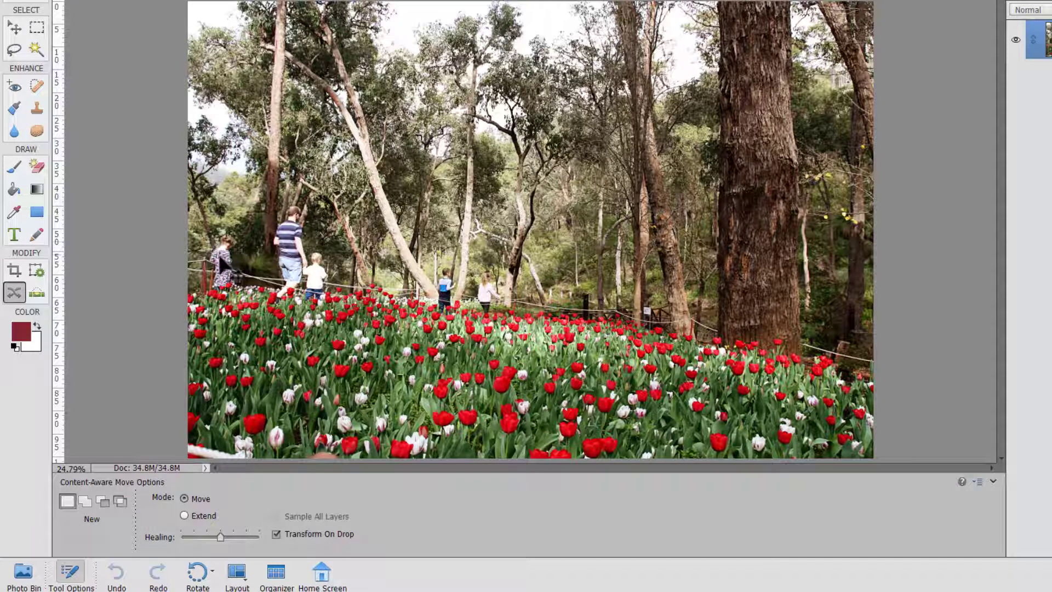
# Move the child in the floral dress from the photo's left edge to beside the leaning tree trunk with Content-Aware Move.
pyautogui.hotkey('ctrl', '=')
pyautogui.hotkey('ctrl', '=')
pyautogui.hotkey('ctrl', '=')
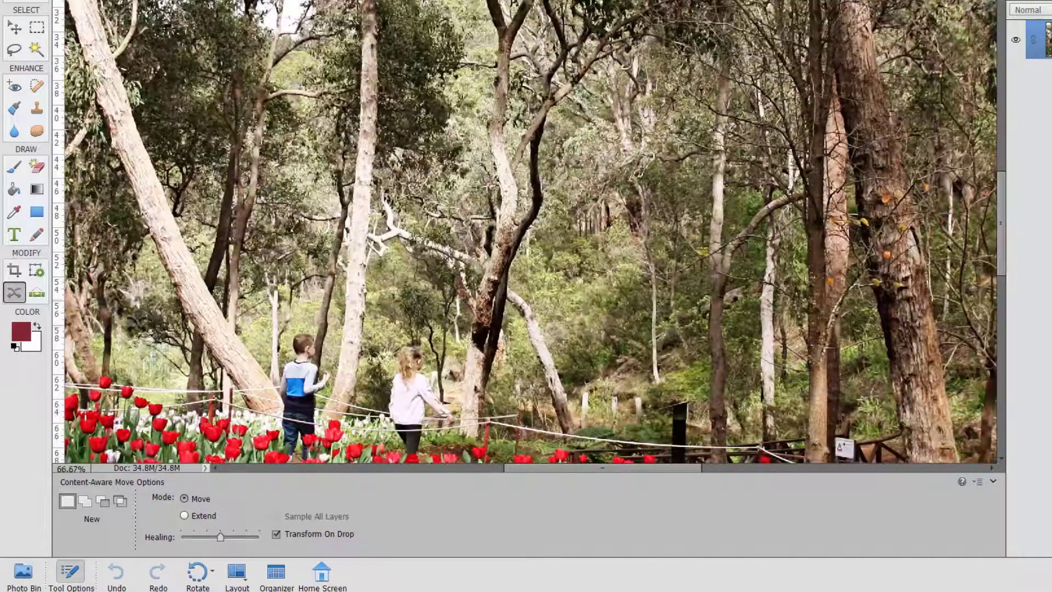
pyautogui.moveTo(208, 176); pyautogui.dragTo(411, 174)
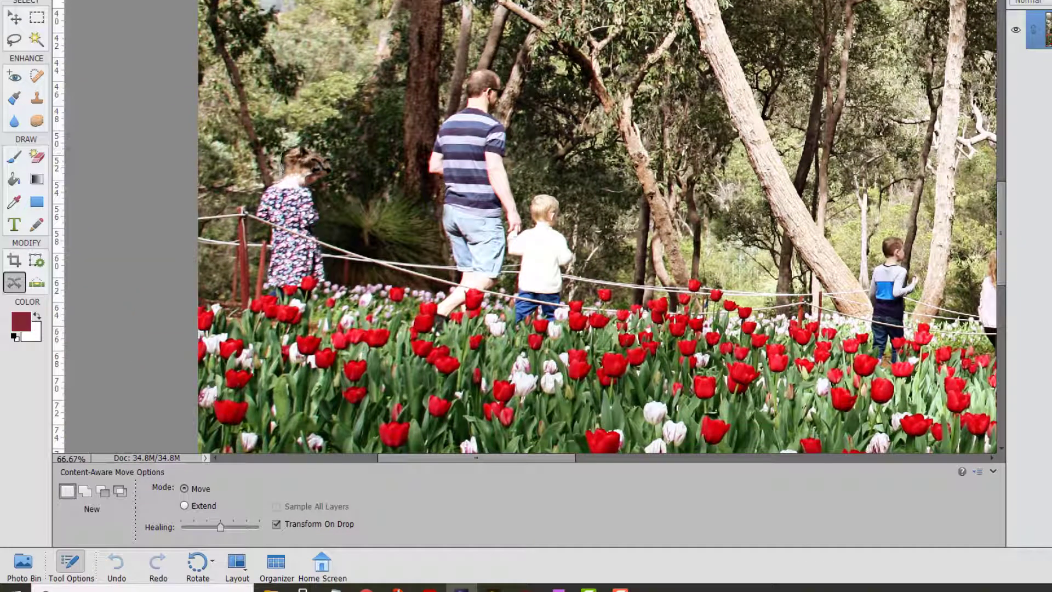
pyautogui.moveTo(319, 161)
pyautogui.mouseDown()
pyautogui.moveTo(347, 184)
pyautogui.moveTo(326, 249)
pyautogui.moveTo(331, 298)
pyautogui.moveTo(272, 293)
pyautogui.moveTo(287, 263)
pyautogui.moveTo(286, 240)
pyautogui.moveTo(269, 234)
pyautogui.moveTo(272, 193)
pyautogui.moveTo(296, 183)
pyautogui.mouseUp()
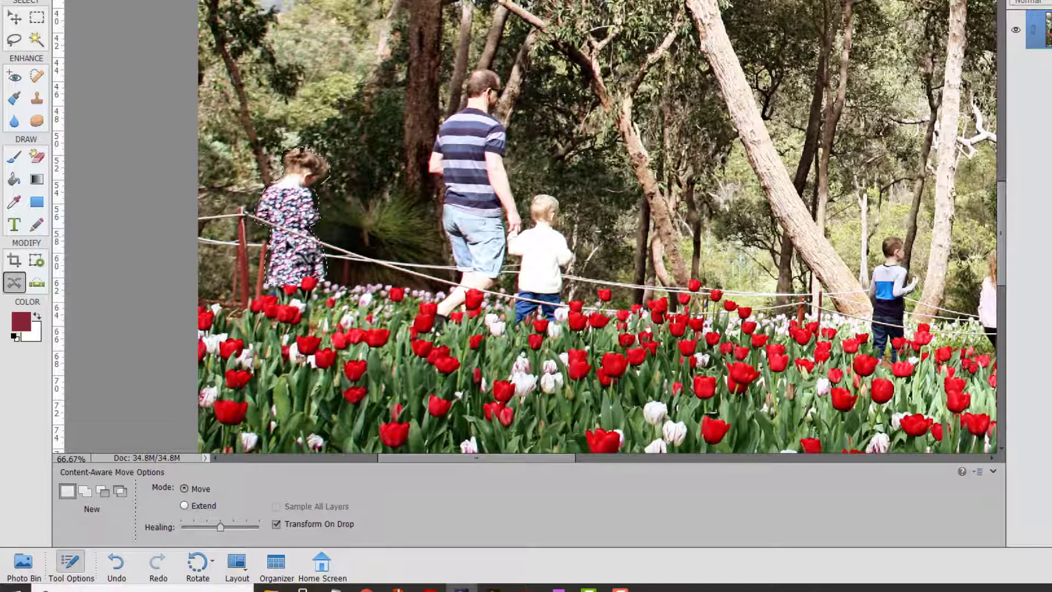
pyautogui.moveTo(284, 247); pyautogui.dragTo(775, 275)
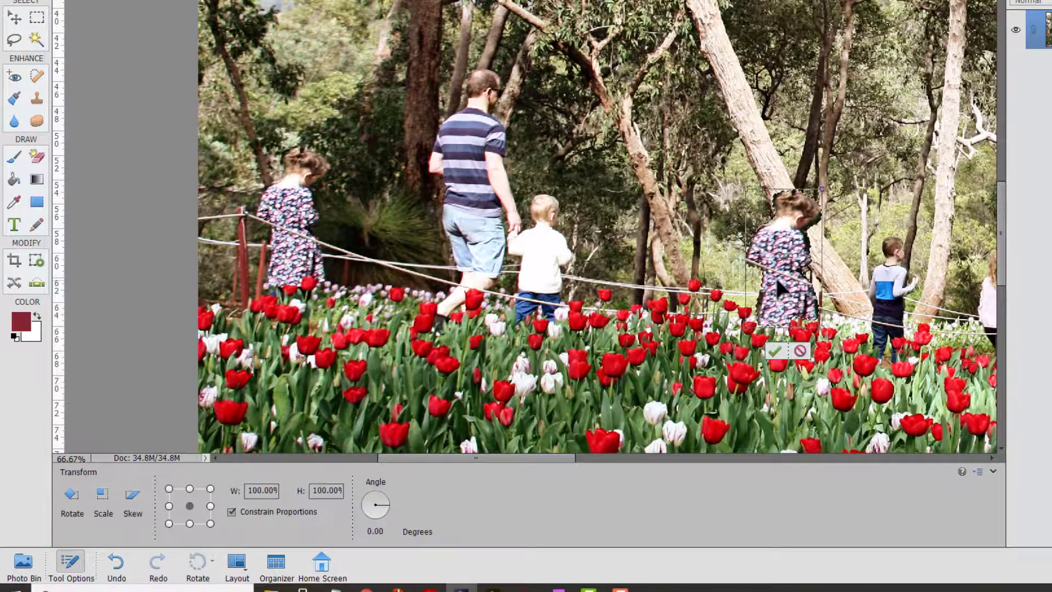
pyautogui.press('Return')
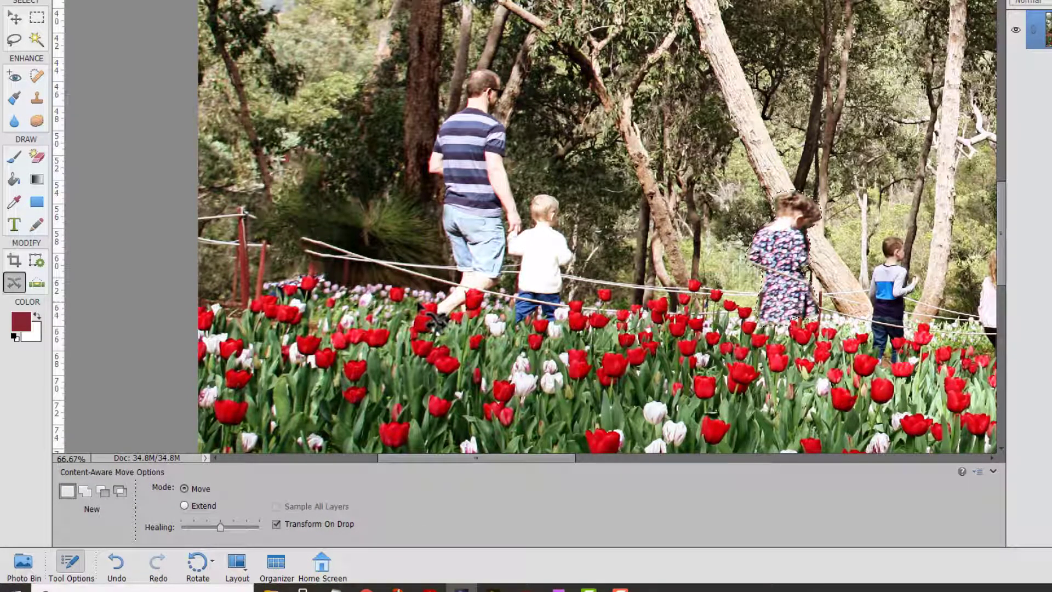
pyautogui.hotkey('ctrl', '0')
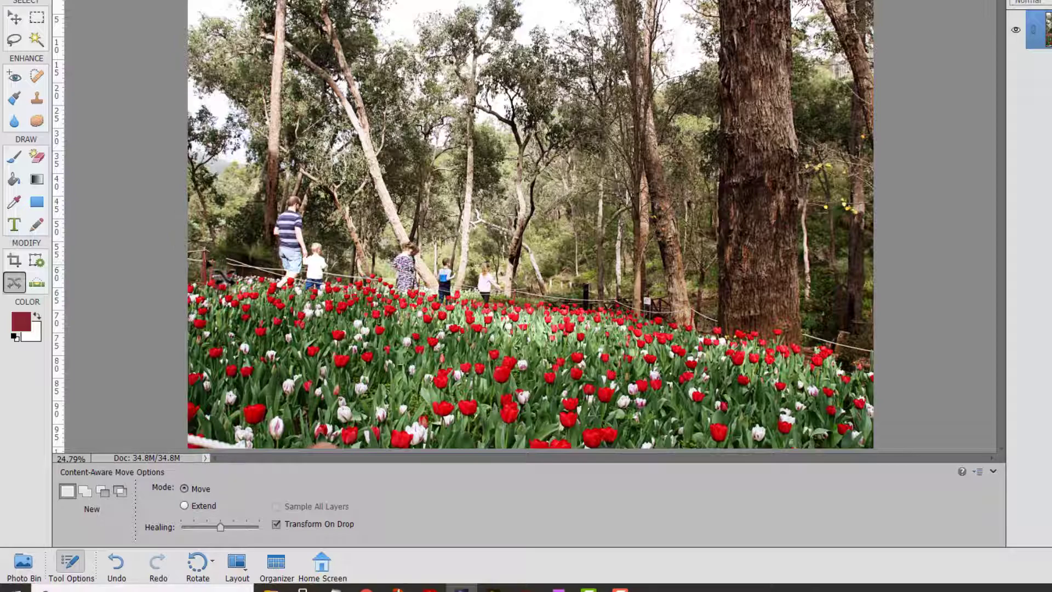
# Retouch the line across the moved child's floral dress and the rough edge beside the hair with a 20 px Spot Healing Brush.
pyautogui.hotkey('ctrl', '=')
pyautogui.hotkey('ctrl', '=')
pyautogui.hotkey('ctrl', '=')
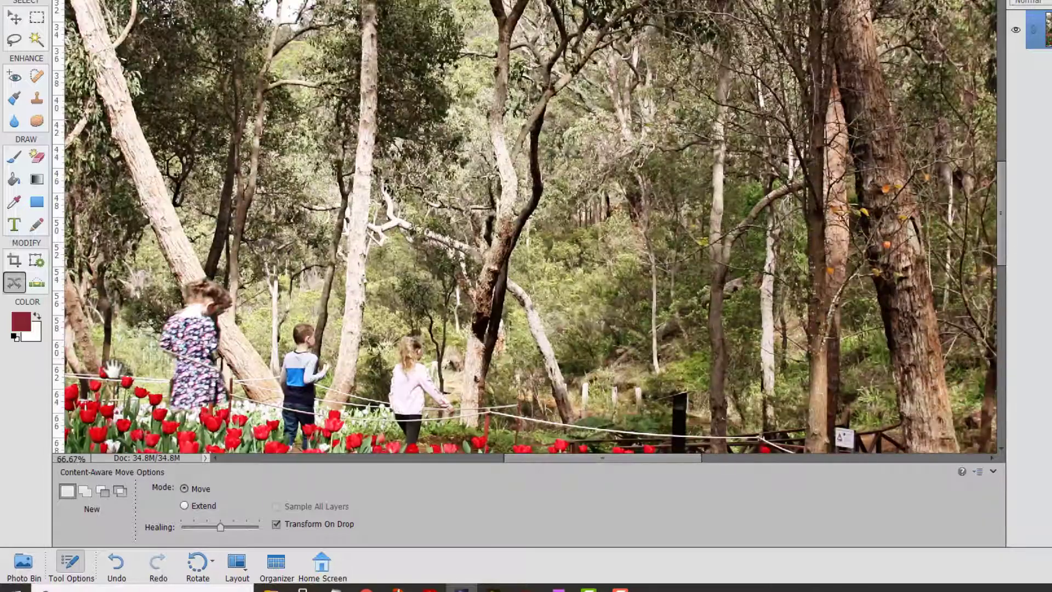
pyautogui.moveTo(332, 377); pyautogui.dragTo(819, 348)
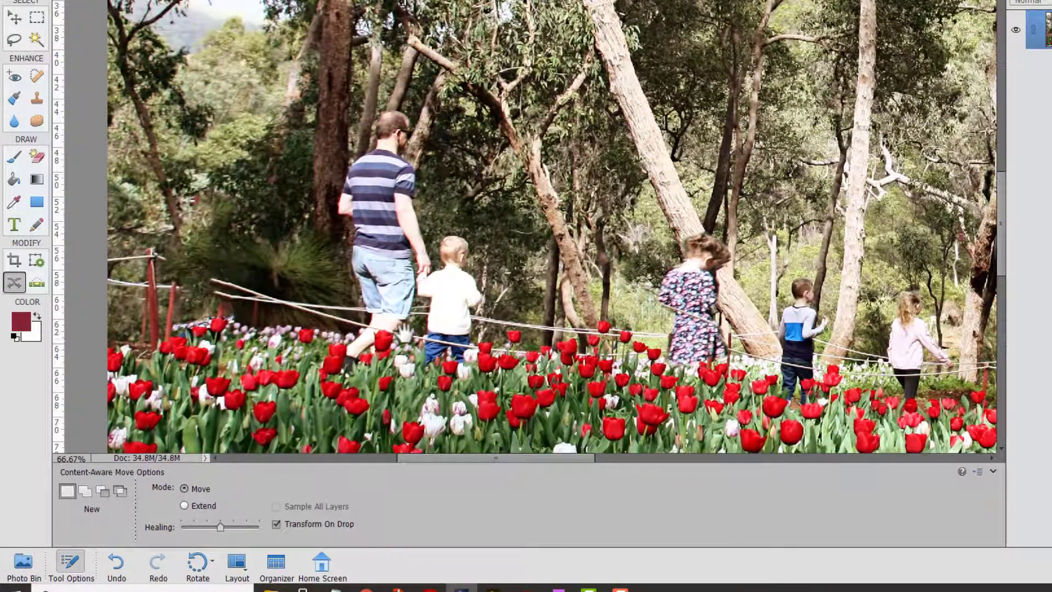
pyautogui.moveTo(404, 333); pyautogui.dragTo(581, 323)
pyautogui.moveTo(471, 190); pyautogui.dragTo(470, 189)
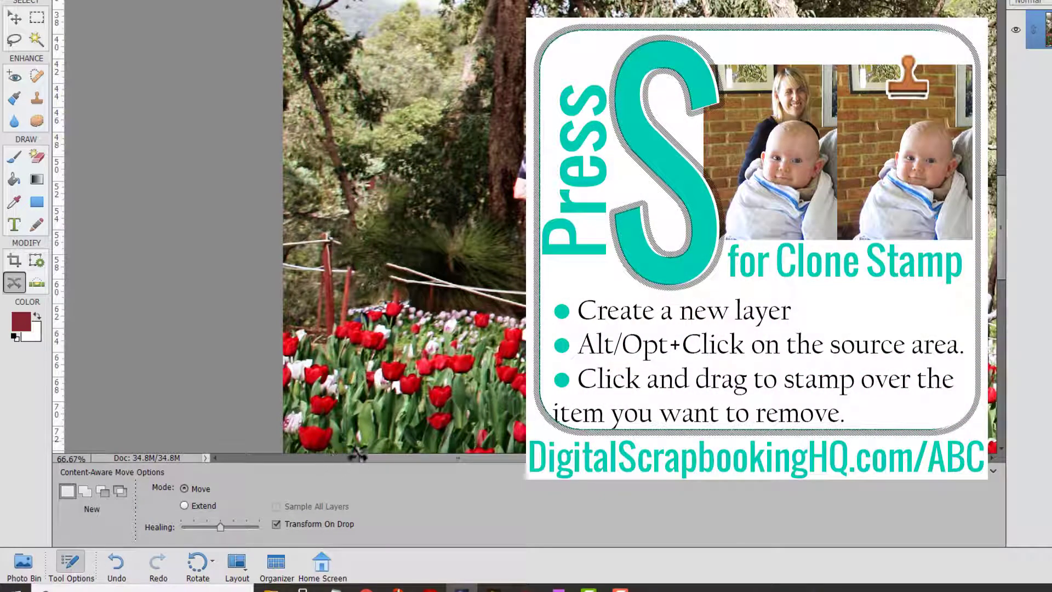
pyautogui.click(38, 77)
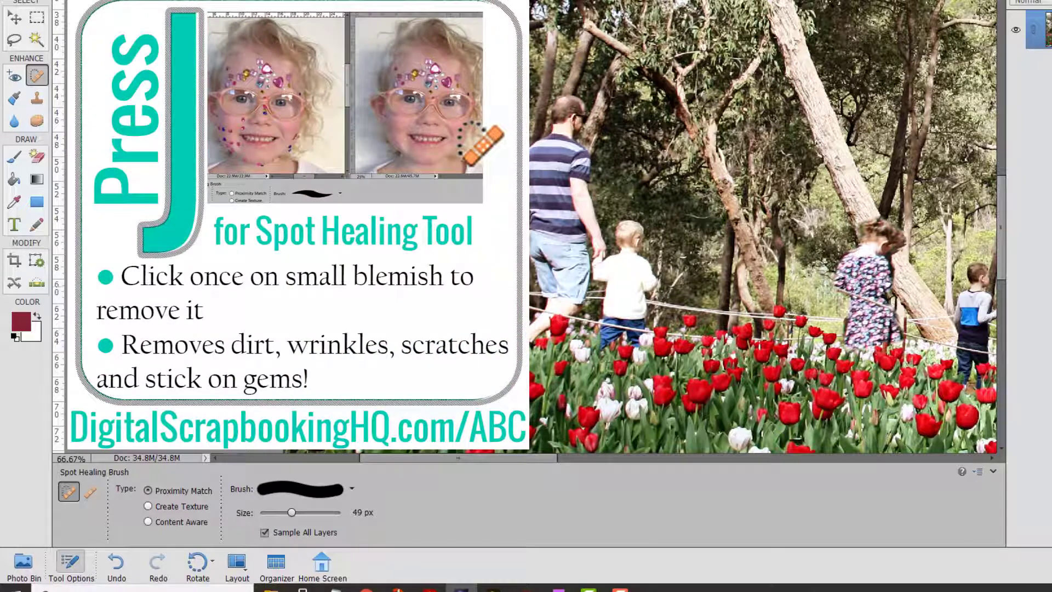
pyautogui.click(848, 290)
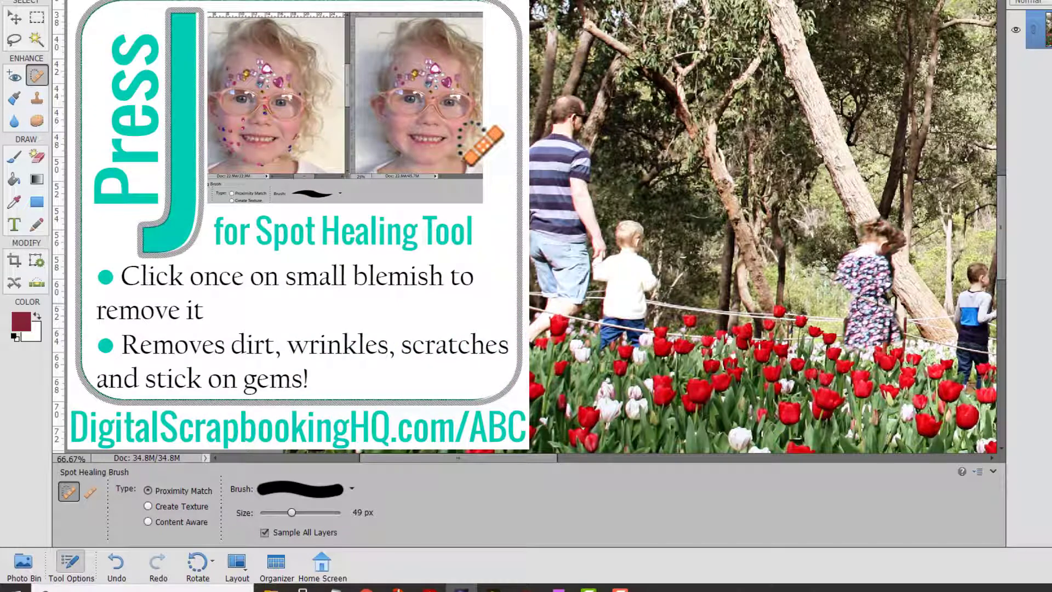
pyautogui.press('[')
pyautogui.press('[')
pyautogui.press('[')
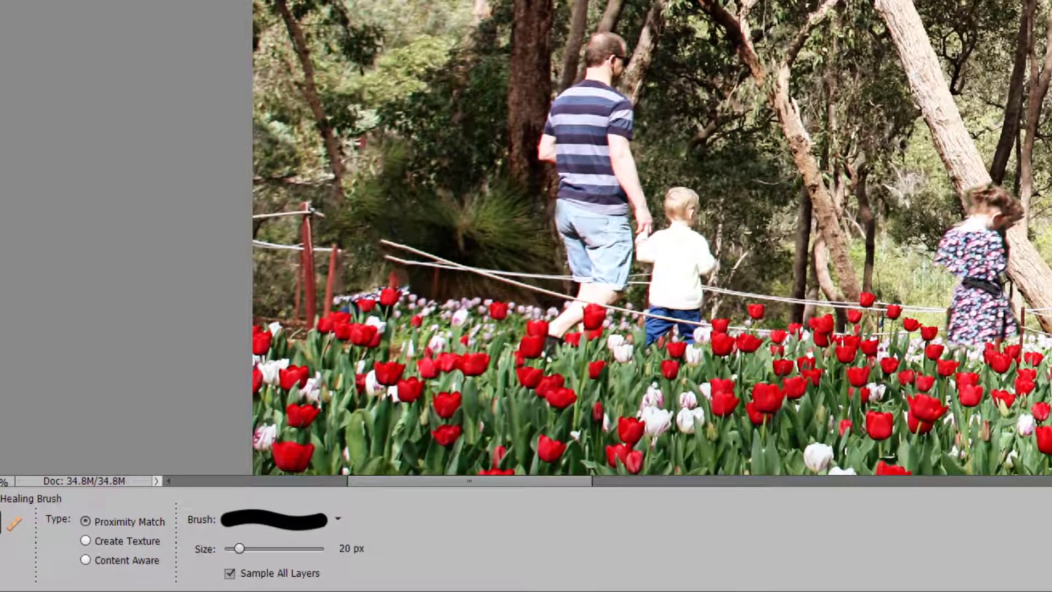
pyautogui.moveTo(964, 286); pyautogui.dragTo(1001, 287)
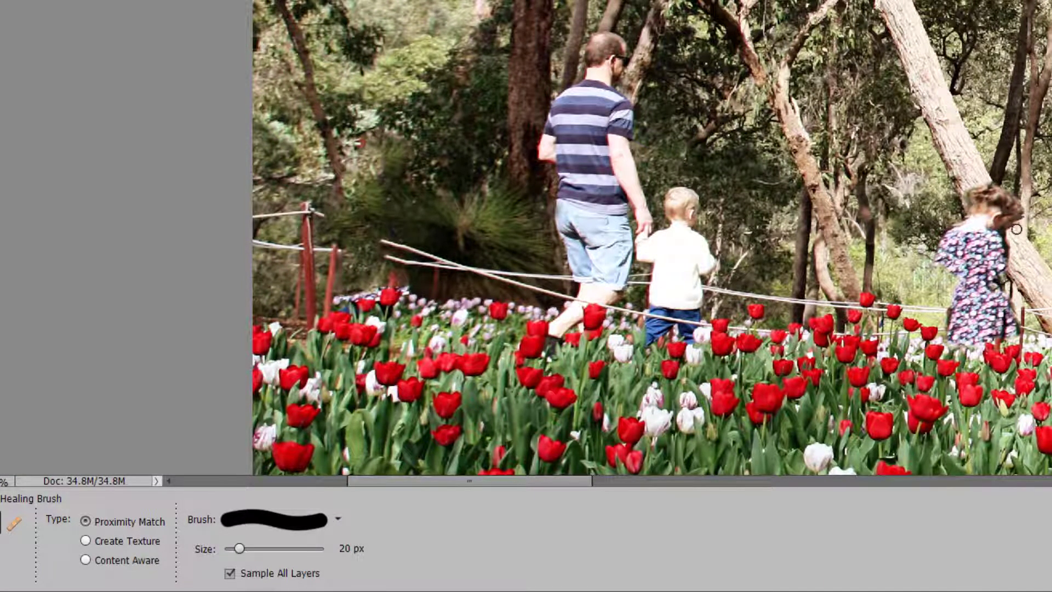
pyautogui.moveTo(1006, 226); pyautogui.dragTo(1014, 230)
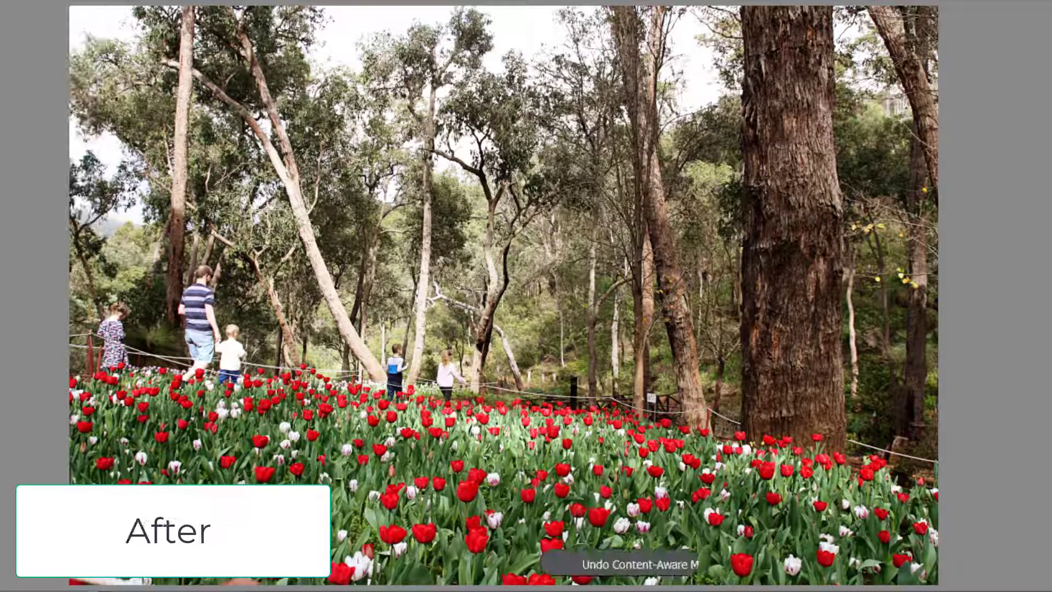
# Undo the Content-Aware Move of the child in the floral dress.
pyautogui.hotkey('ctrl', 'z')
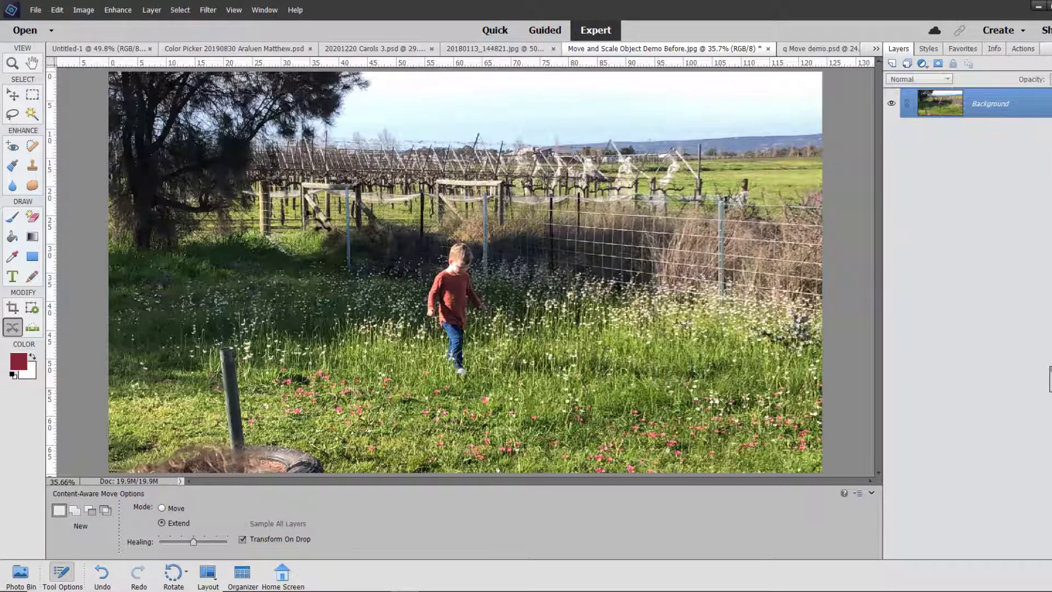
# Select the boy in the red shirt with Auto Selection and relocate him to the shaded grass below the tree using Content-Aware Move.
pyautogui.click(32, 95)
pyautogui.click(32, 113)
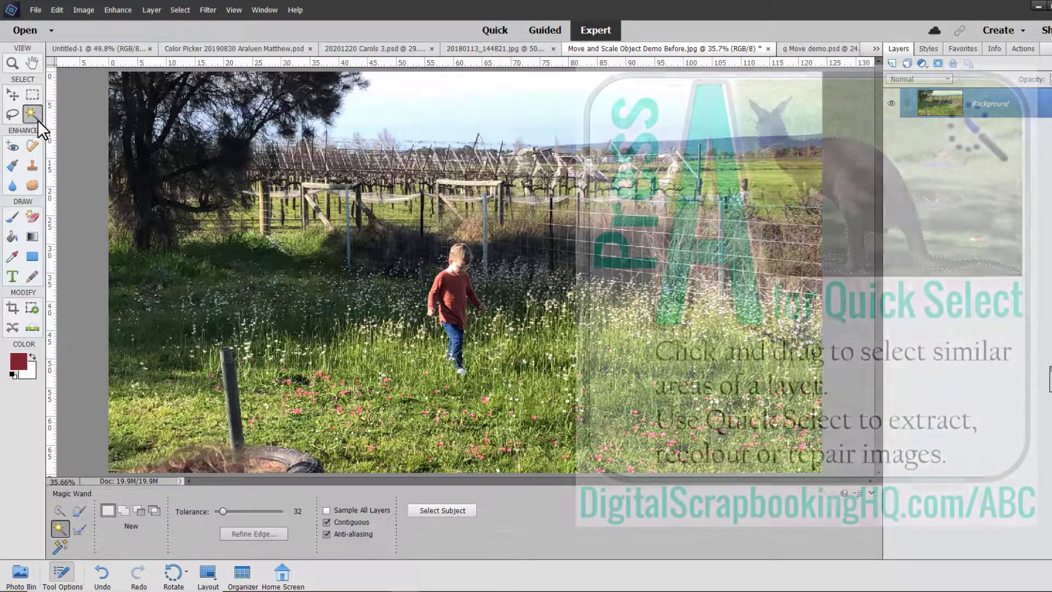
pyautogui.click(60, 546)
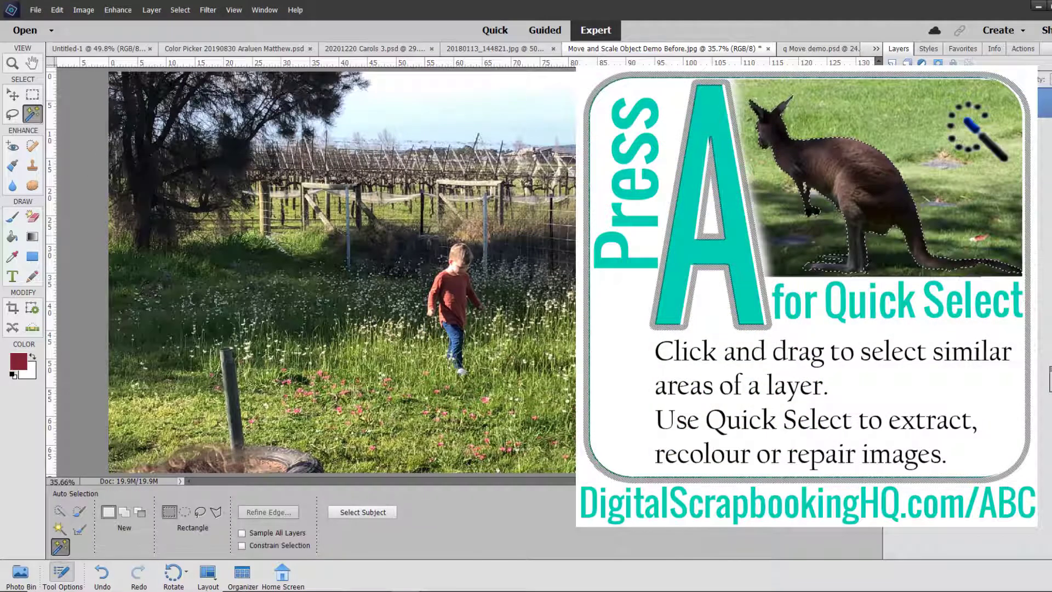
pyautogui.moveTo(454, 280); pyautogui.dragTo(487, 395)
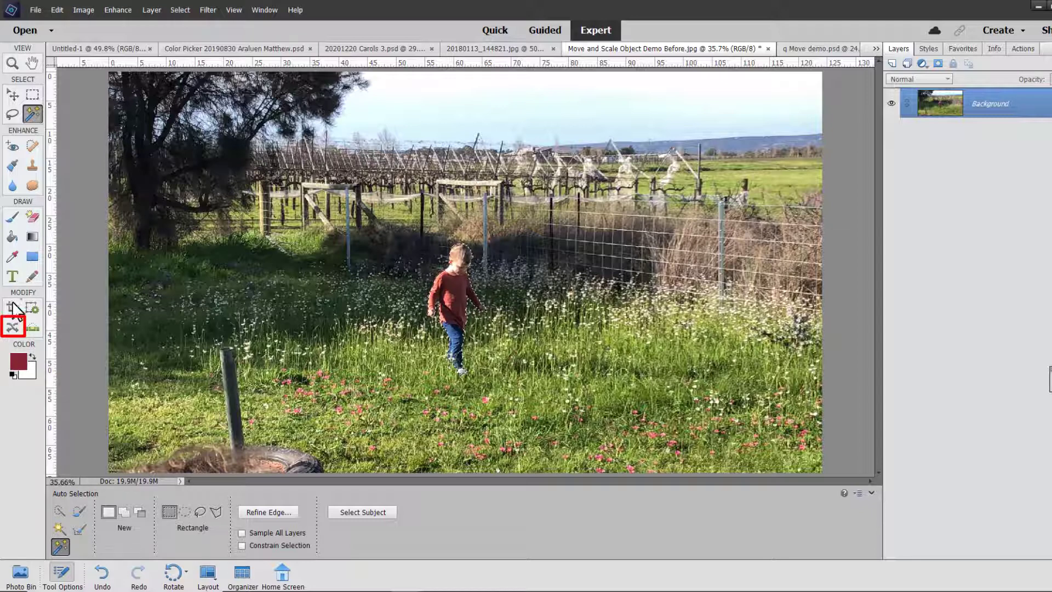
pyautogui.click(12, 327)
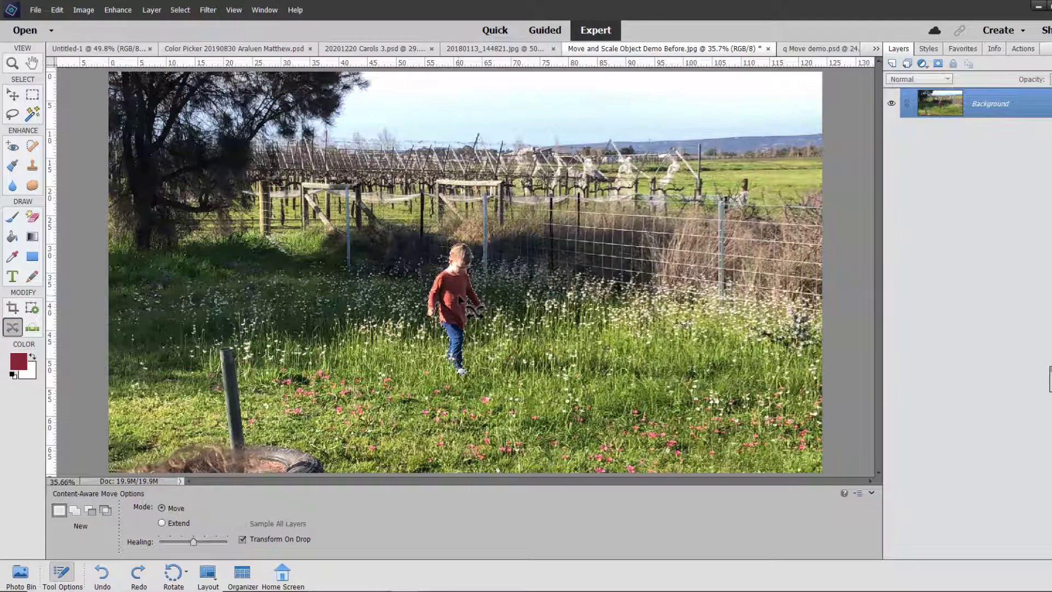
pyautogui.moveTo(461, 299); pyautogui.dragTo(174, 305)
pyautogui.click(164, 410)
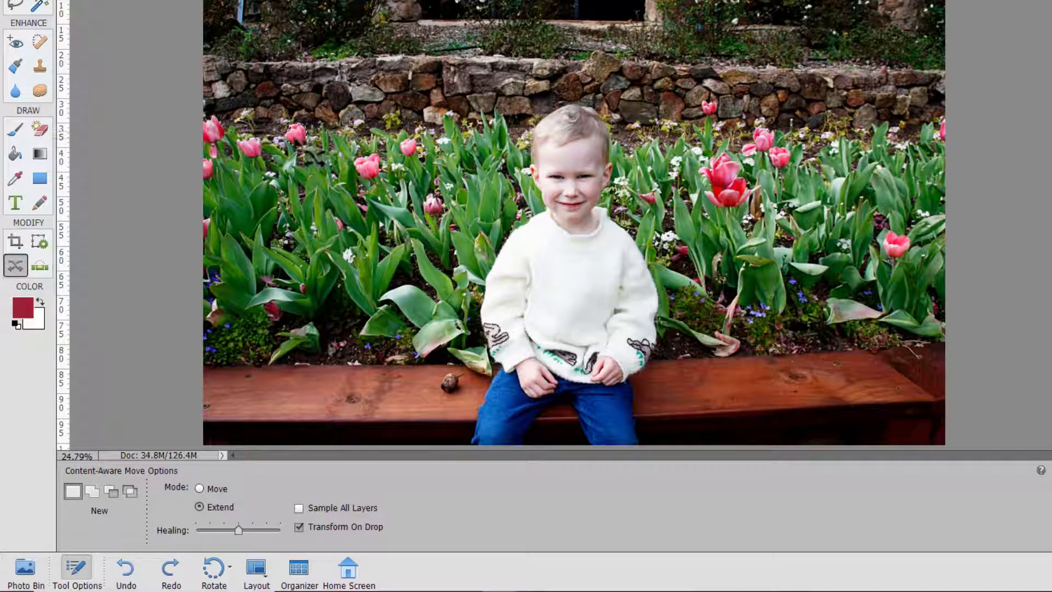
# Duplicate a pink tulip into the leaves on the left side of the flower bed using Content-Aware Move in Extend mode.
pyautogui.moveTo(305, 143); pyautogui.dragTo(284, 209)
pyautogui.click(236, 238)
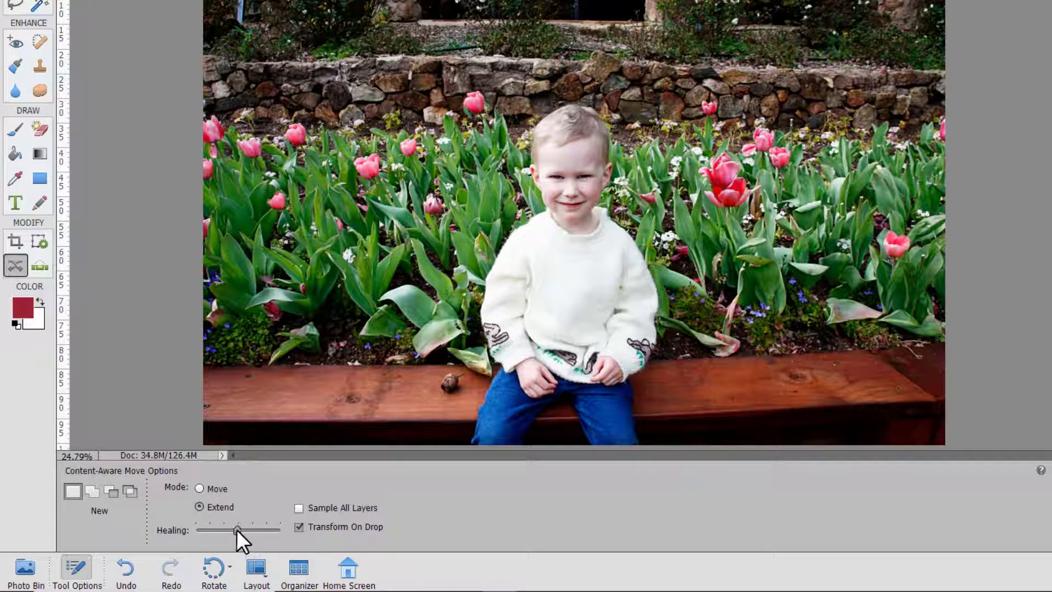
# Try a higher Healing setting for Content-Aware Move and turn Sample All Layers on and off again.
pyautogui.moveTo(236, 529); pyautogui.dragTo(251, 530)
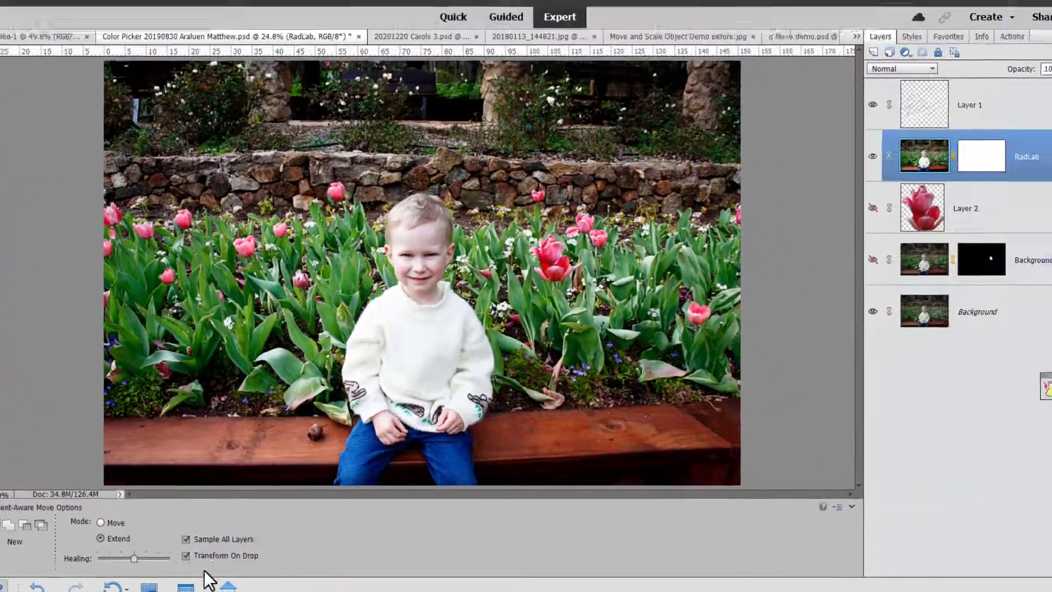
pyautogui.click(301, 508)
pyautogui.click(193, 543)
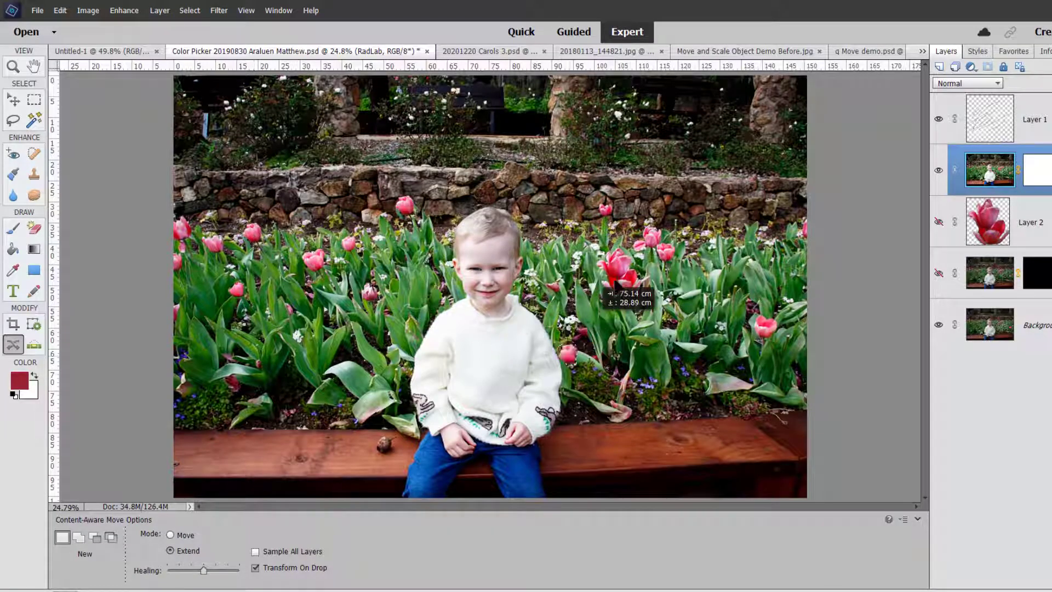
# Duplicate two pink tulips into the right side of the flower bed in Extend mode, the second one with Transform On Drop off.
pyautogui.moveTo(722, 245); pyautogui.dragTo(715, 236)
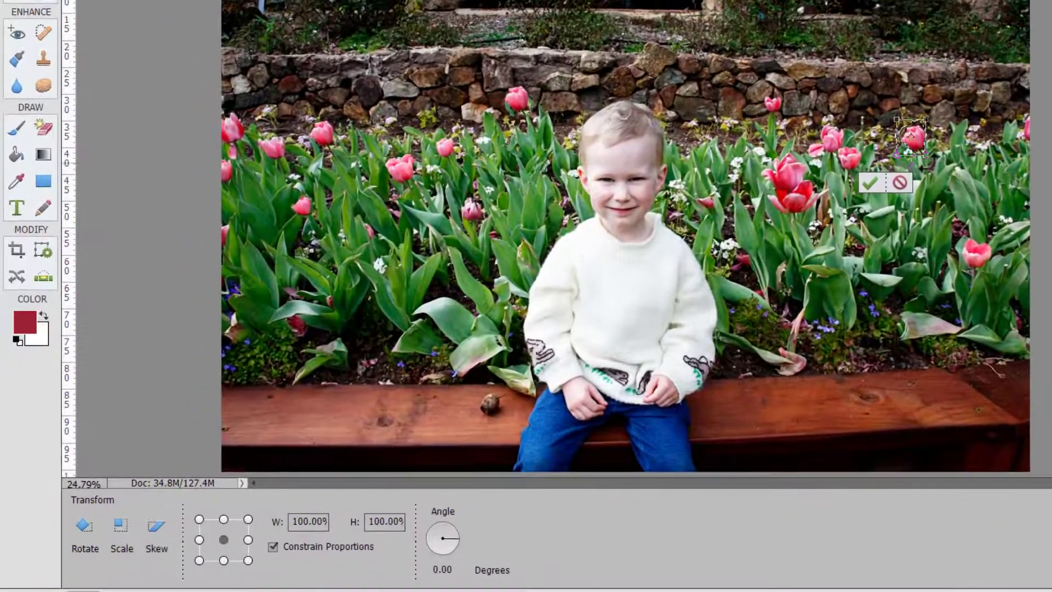
pyautogui.moveTo(928, 156); pyautogui.dragTo(920, 160)
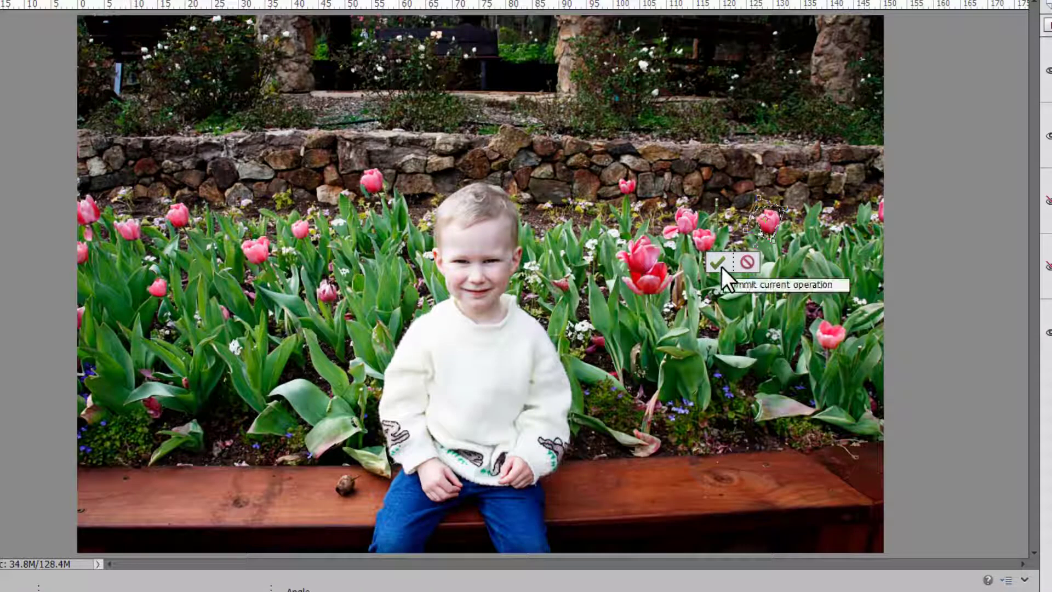
pyautogui.click(721, 267)
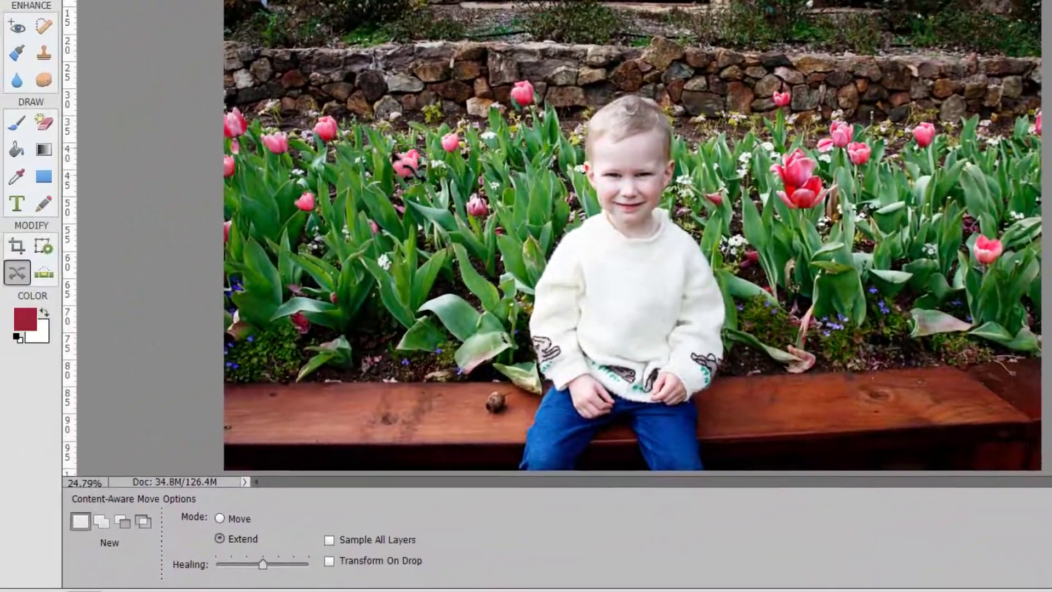
pyautogui.moveTo(416, 164); pyautogui.dragTo(1008, 123)
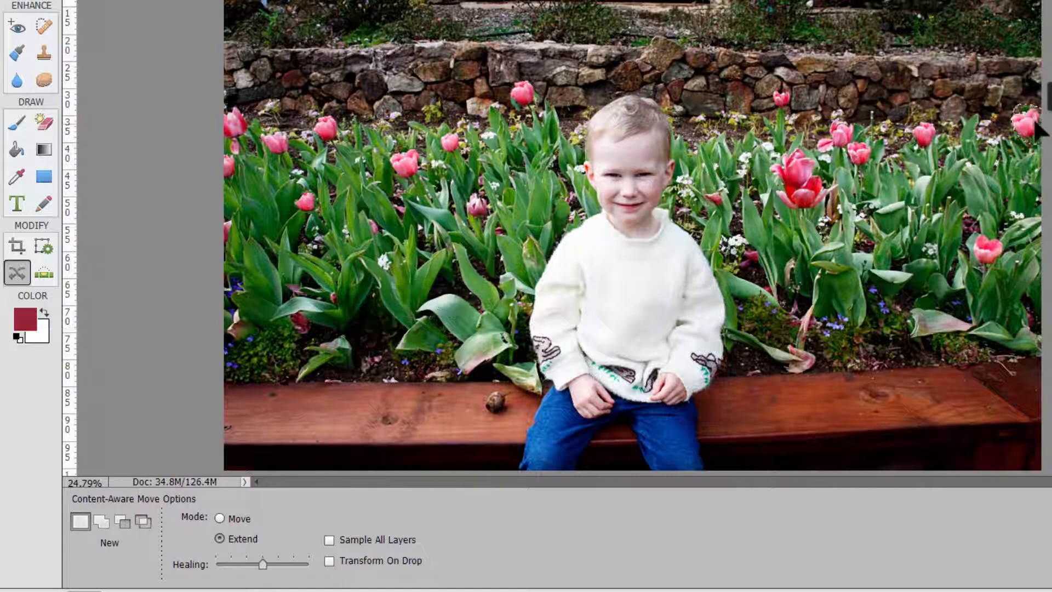